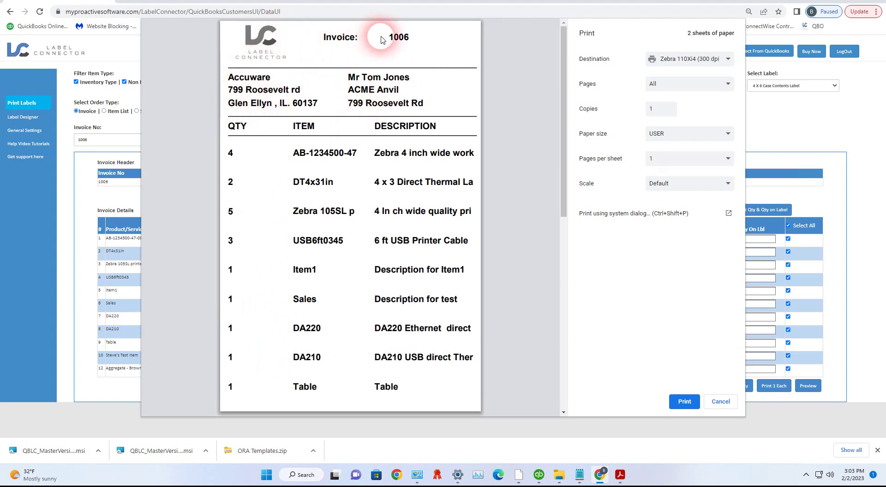
- Cancel the print preview without printing the case-contents label
click(721, 402)
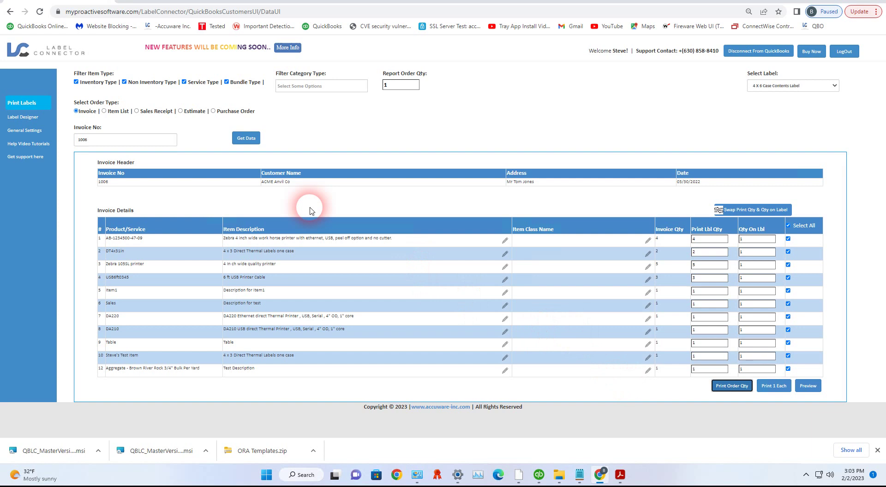
- Reload invoice 1006's line items with Get Data and go to the Label Designer
click(248, 140)
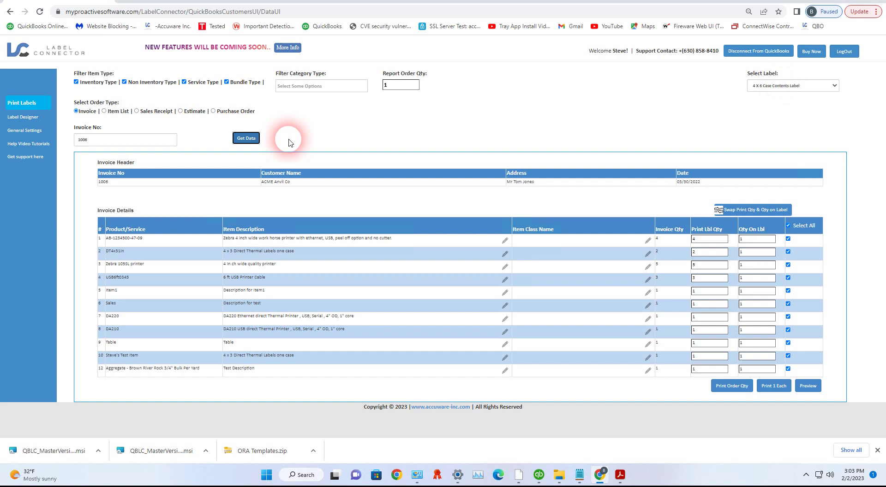
click(21, 118)
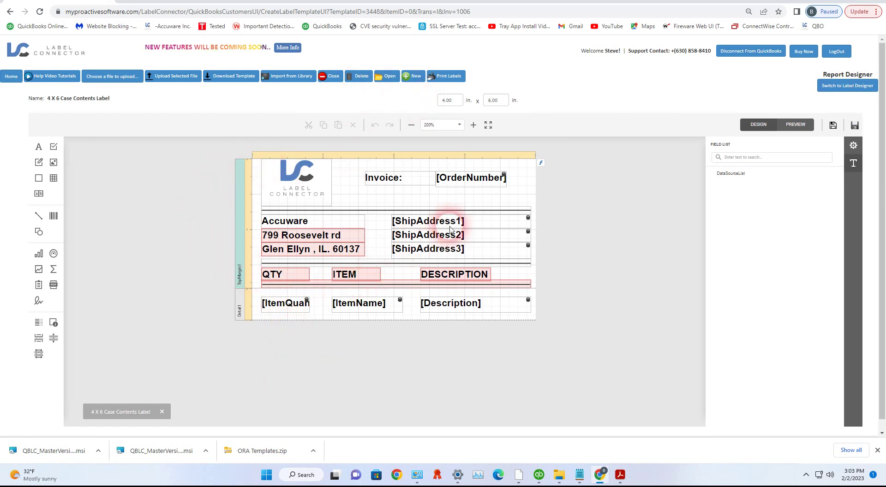
- Hide the Field List panel beside the Case Contents Label template
click(854, 163)
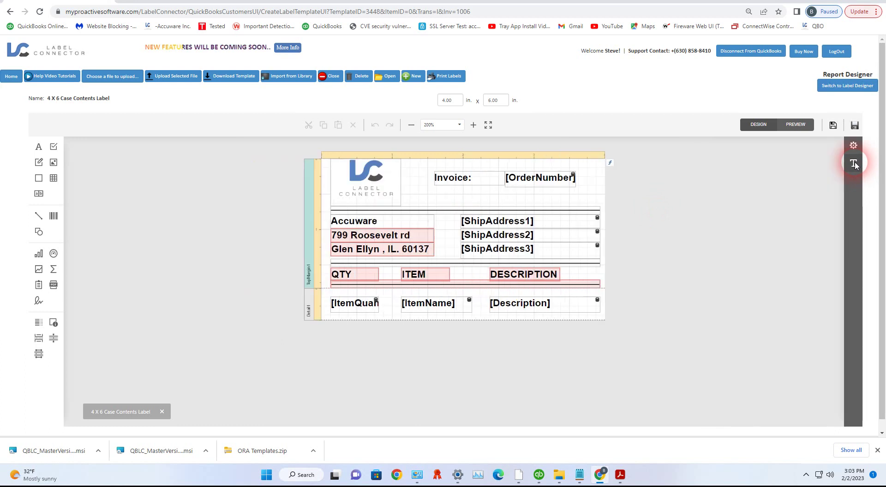
- Show the Field List again, select DataSourceList, and save the Case Contents Label template
click(854, 163)
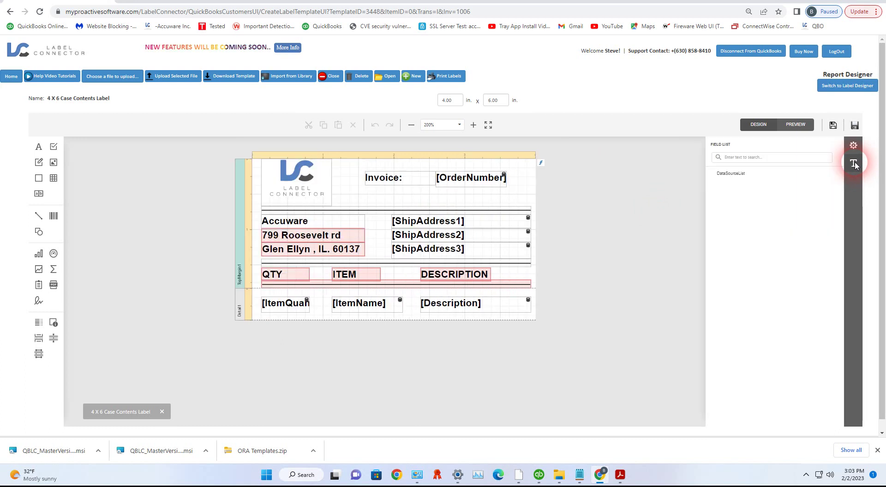
click(719, 177)
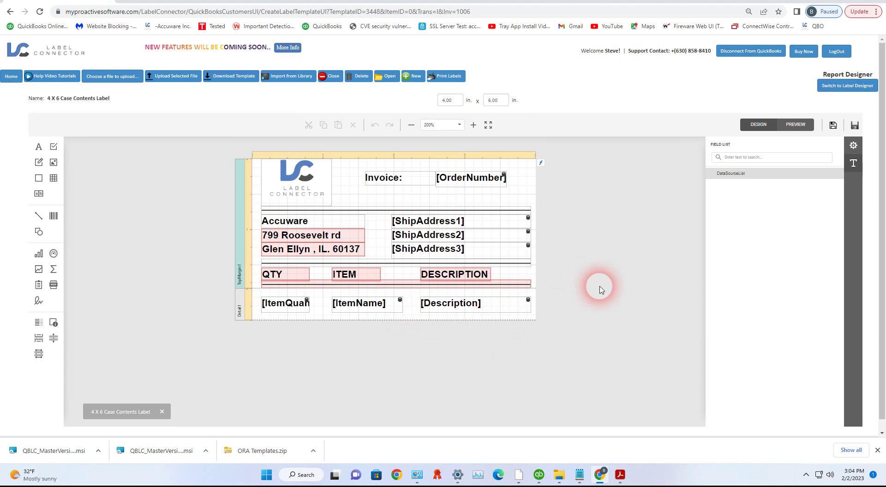
click(833, 126)
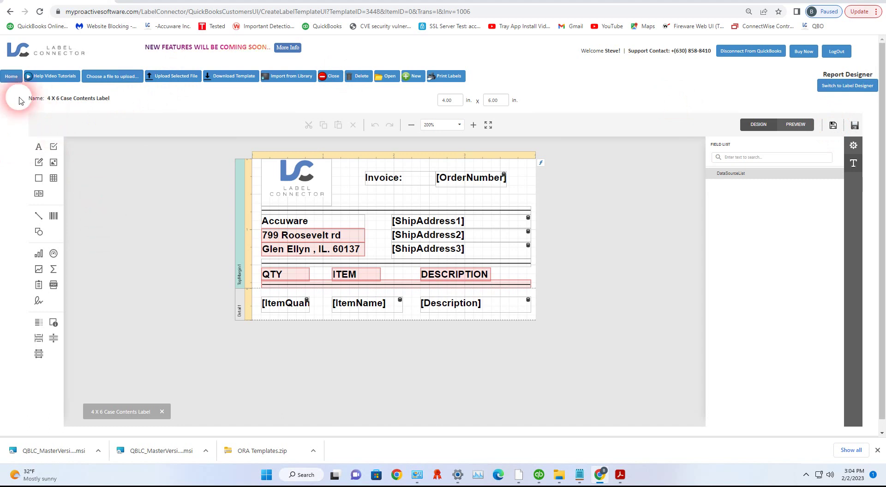
- Return to invoice 1006's print page and generate labels with Print 1 Each
click(446, 78)
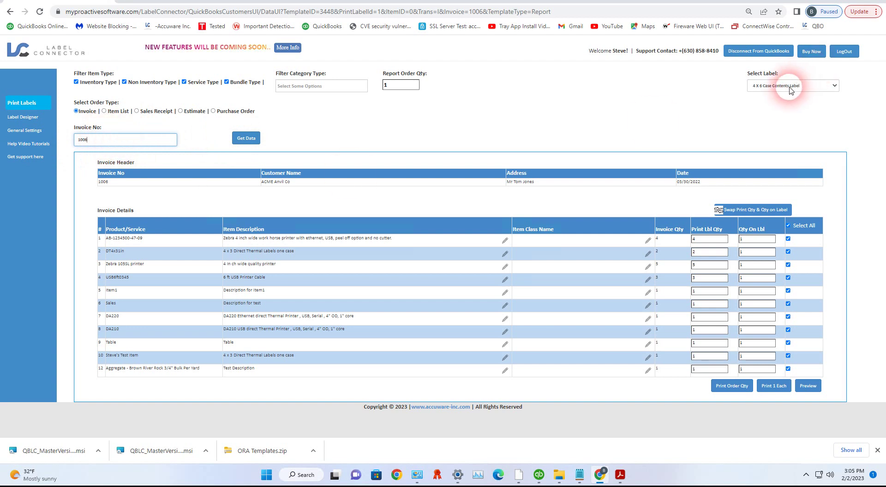
click(773, 386)
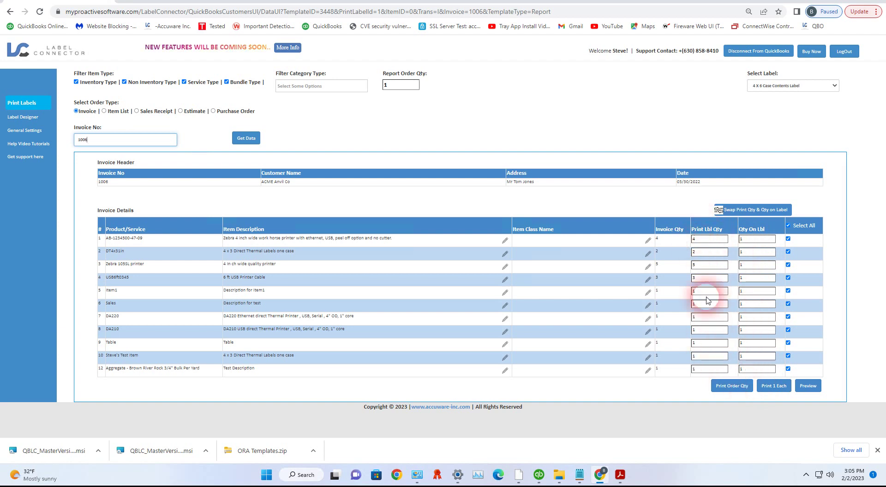
click(725, 392)
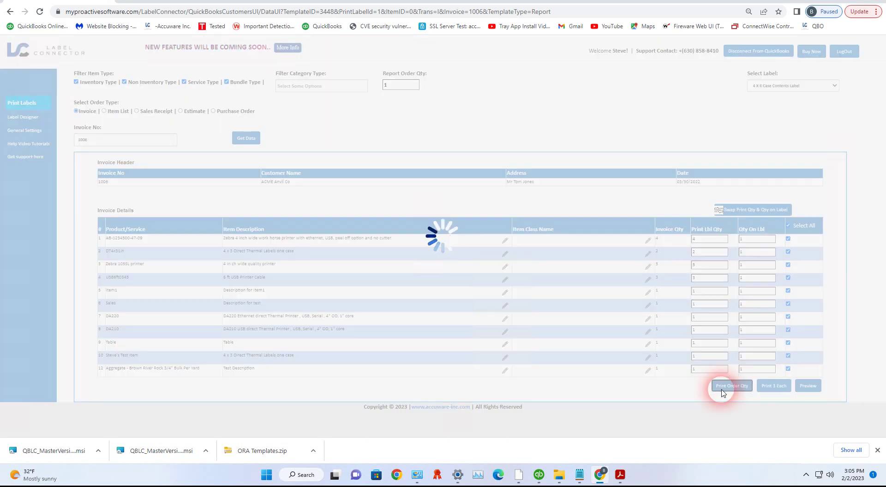